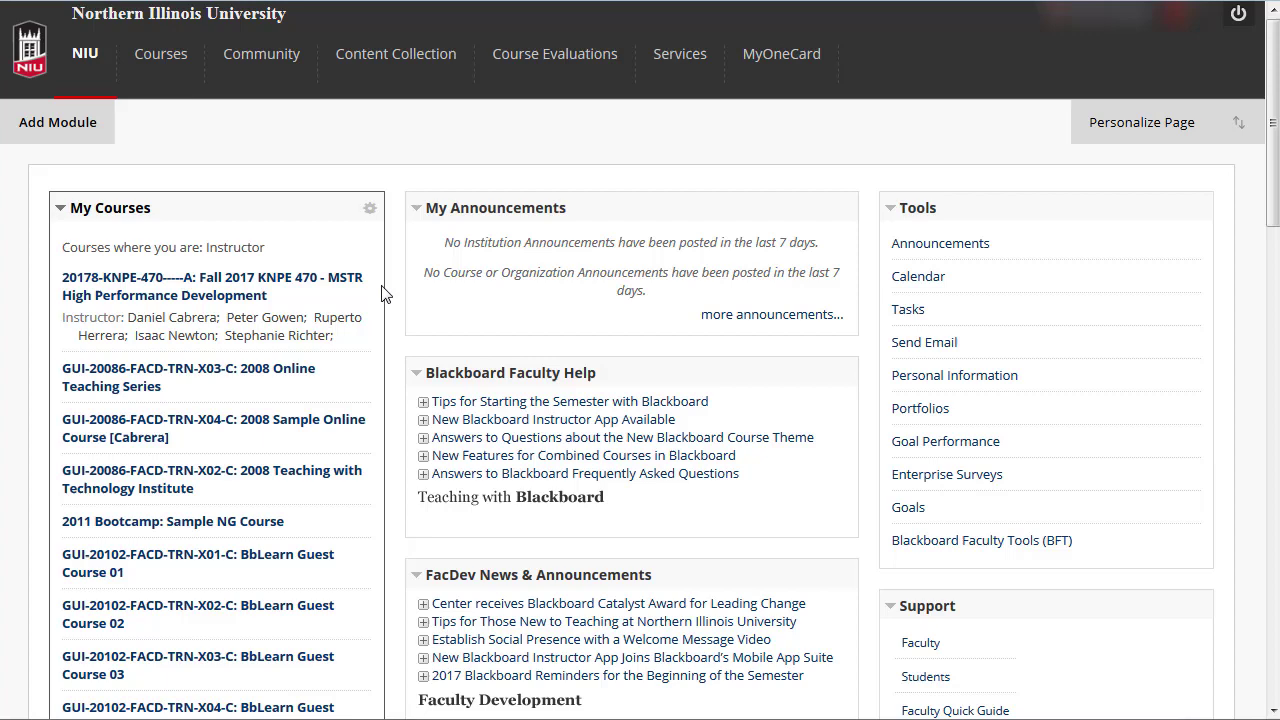
Step: Enter the KNPE 470 High Performance Development course and open its Full Grade Center
left_click(265, 289)
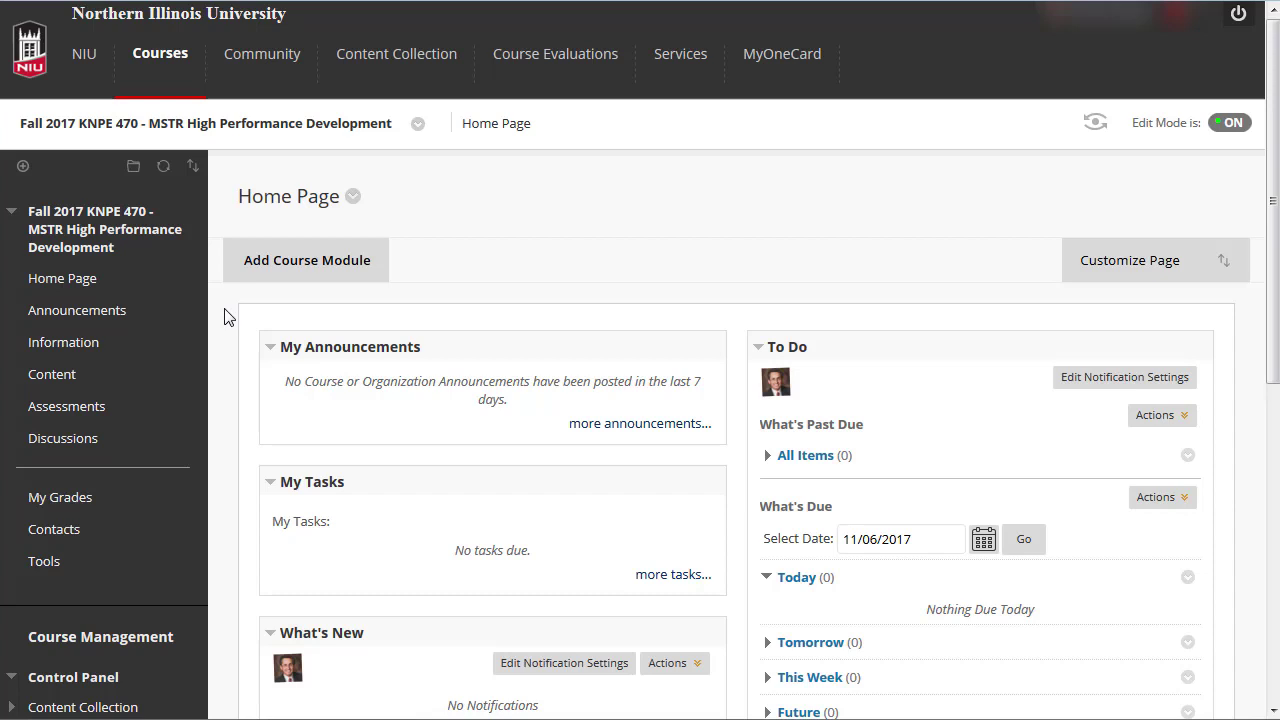
left_click_drag(1274, 317, 1275, 578)
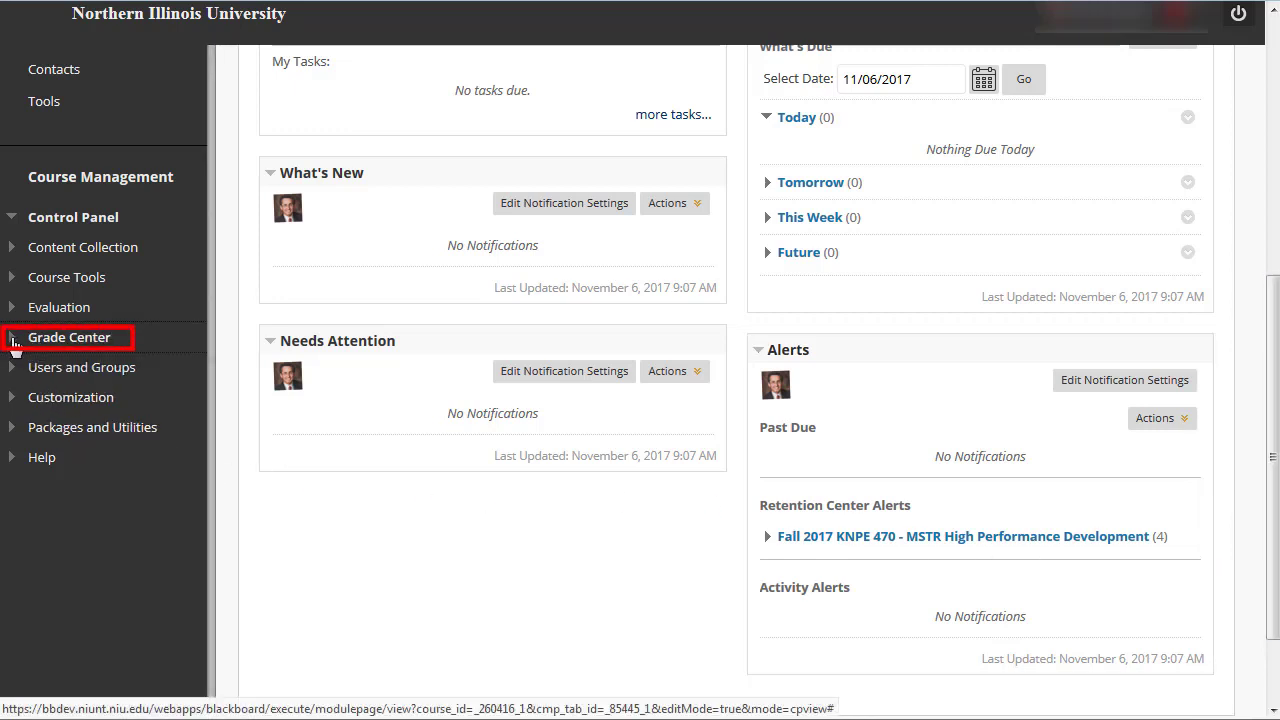
left_click(15, 340)
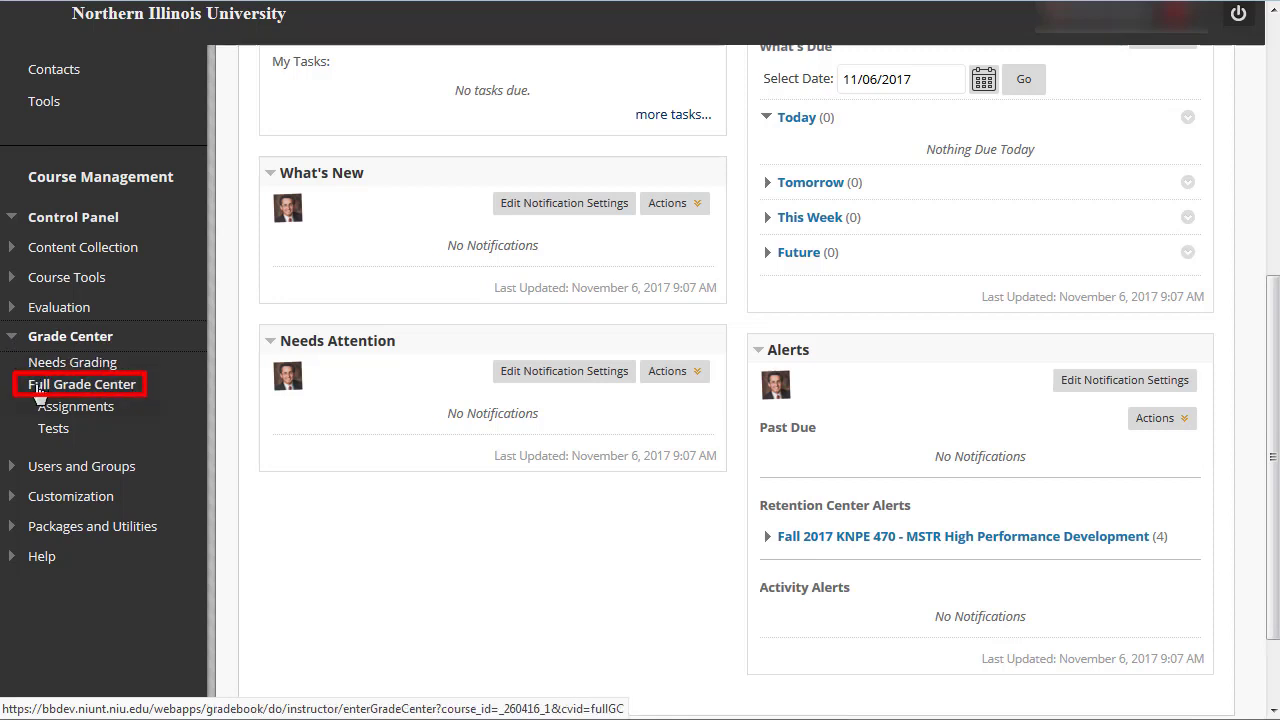
left_click(37, 397)
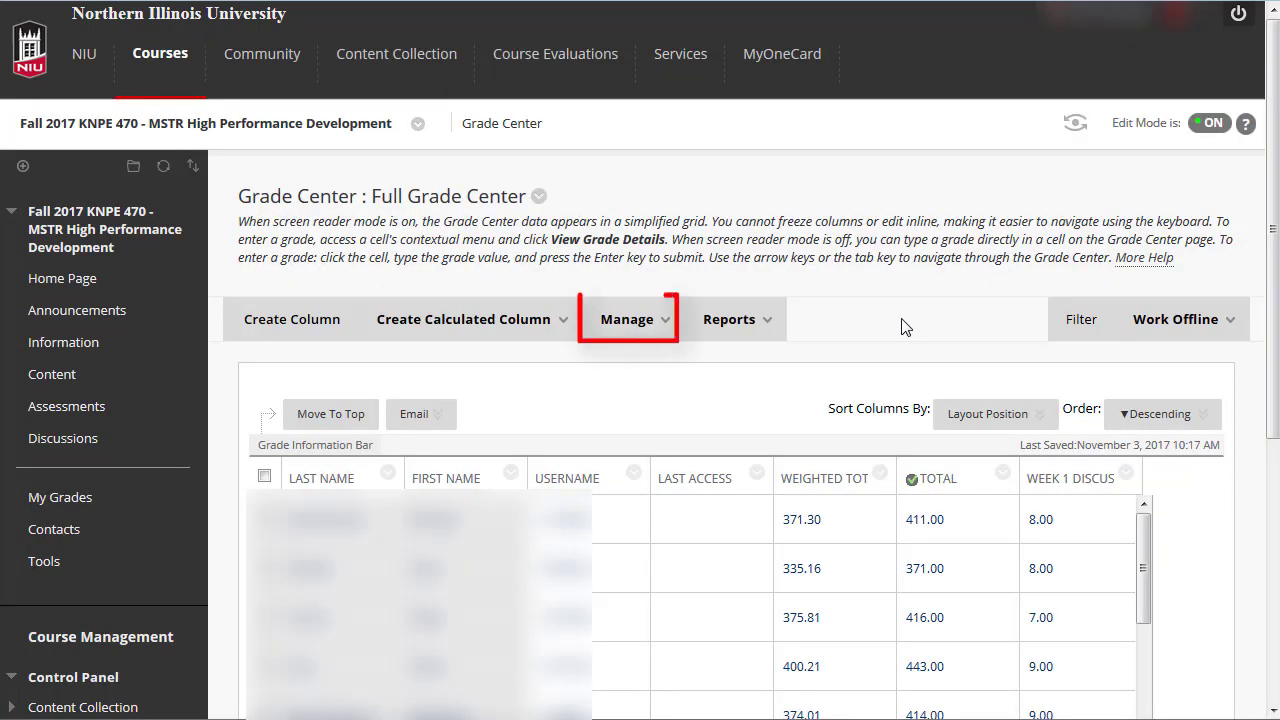
Step: Go to Manage > Grading Schemas and bring up the Letter schema's options menu
left_click(663, 322)
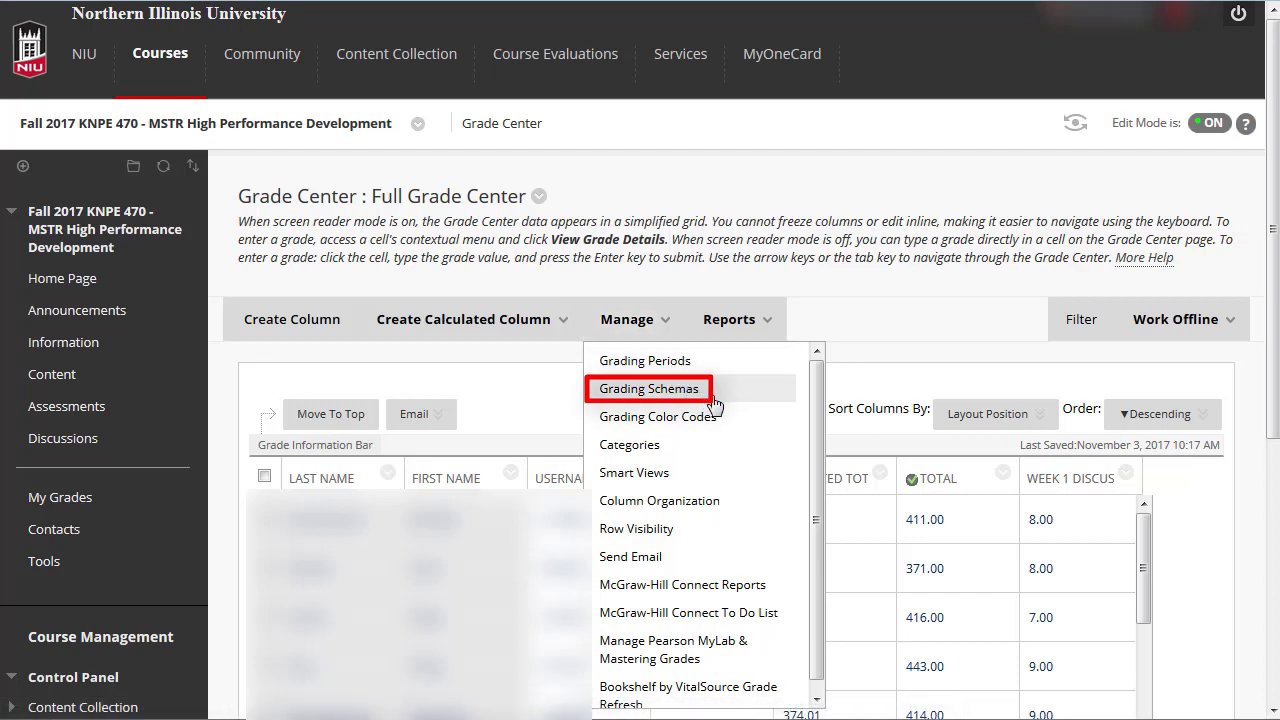
left_click(712, 398)
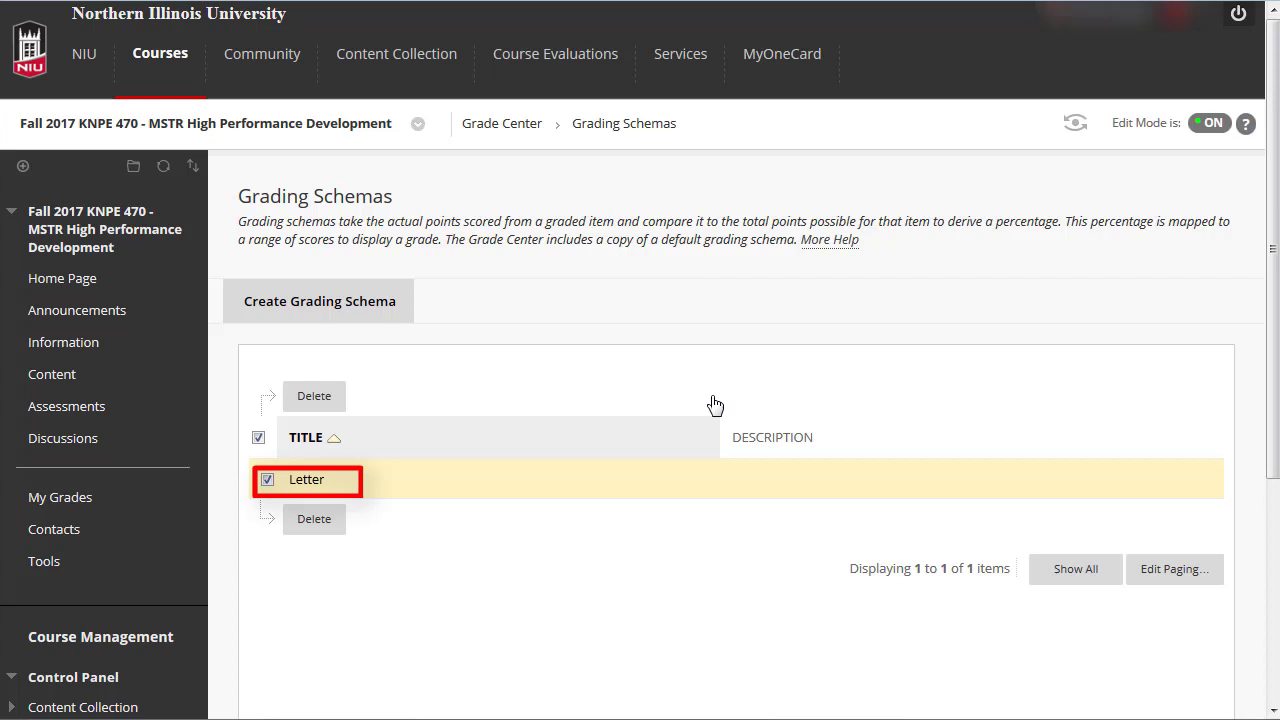
mouse_move(307, 479)
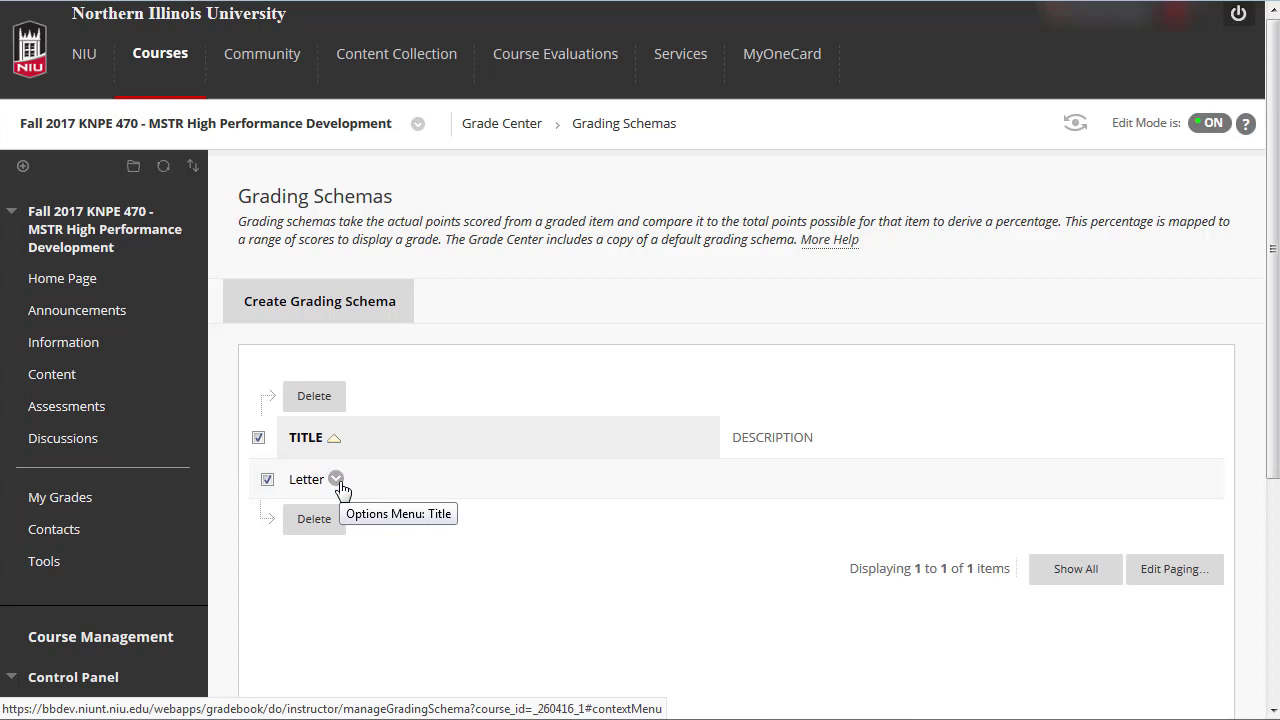
left_click(337, 481)
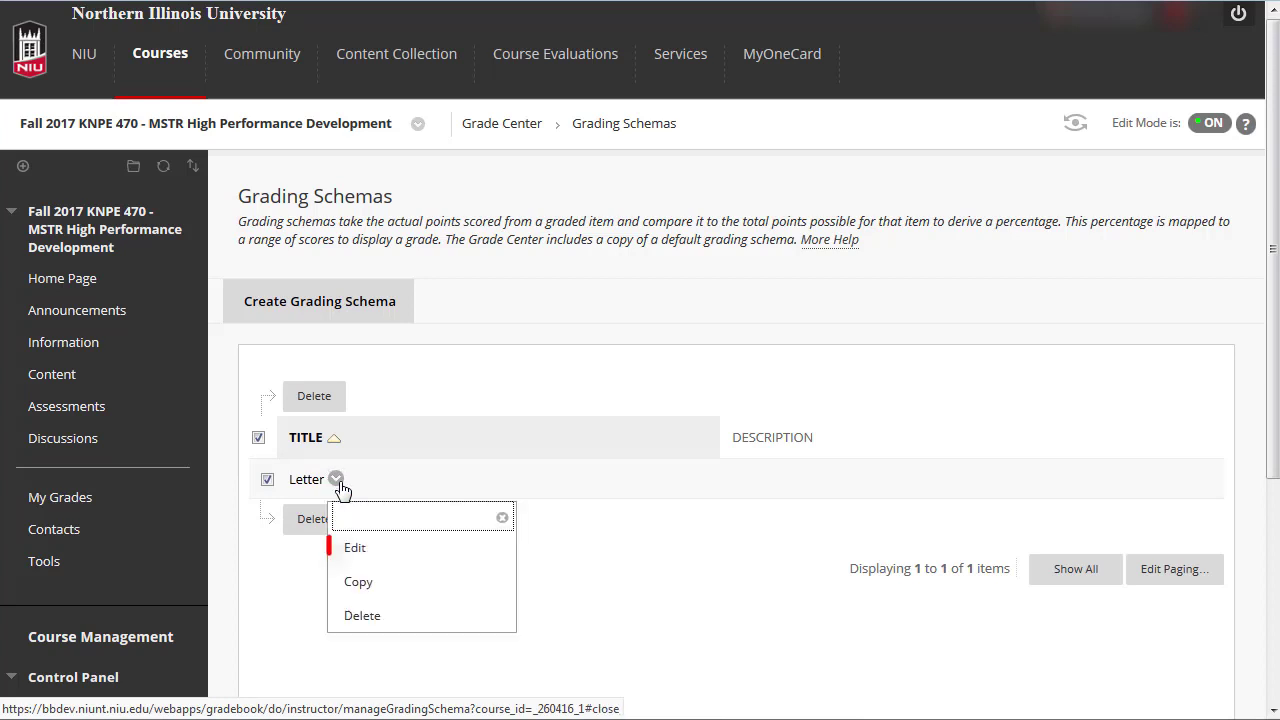
Step: Edit the Letter schema and scroll to its Schema Mapping table
left_click(394, 552)
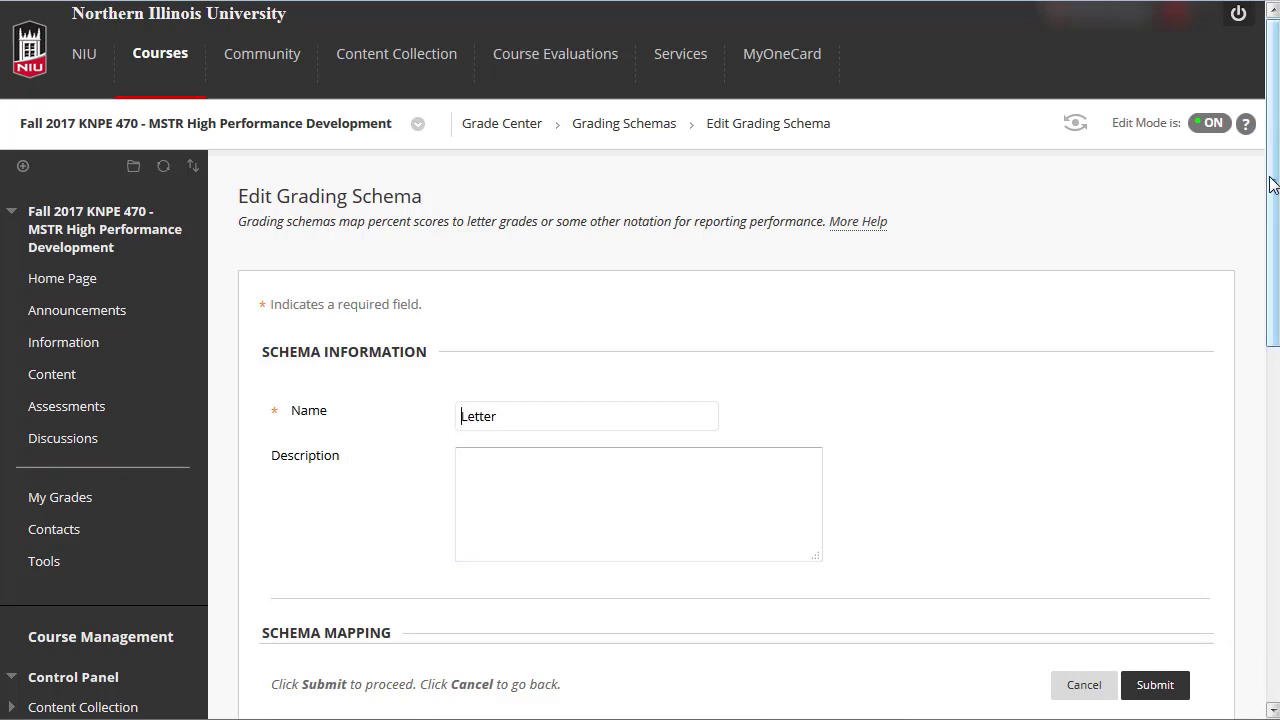
left_click_drag(1273, 185, 1273, 461)
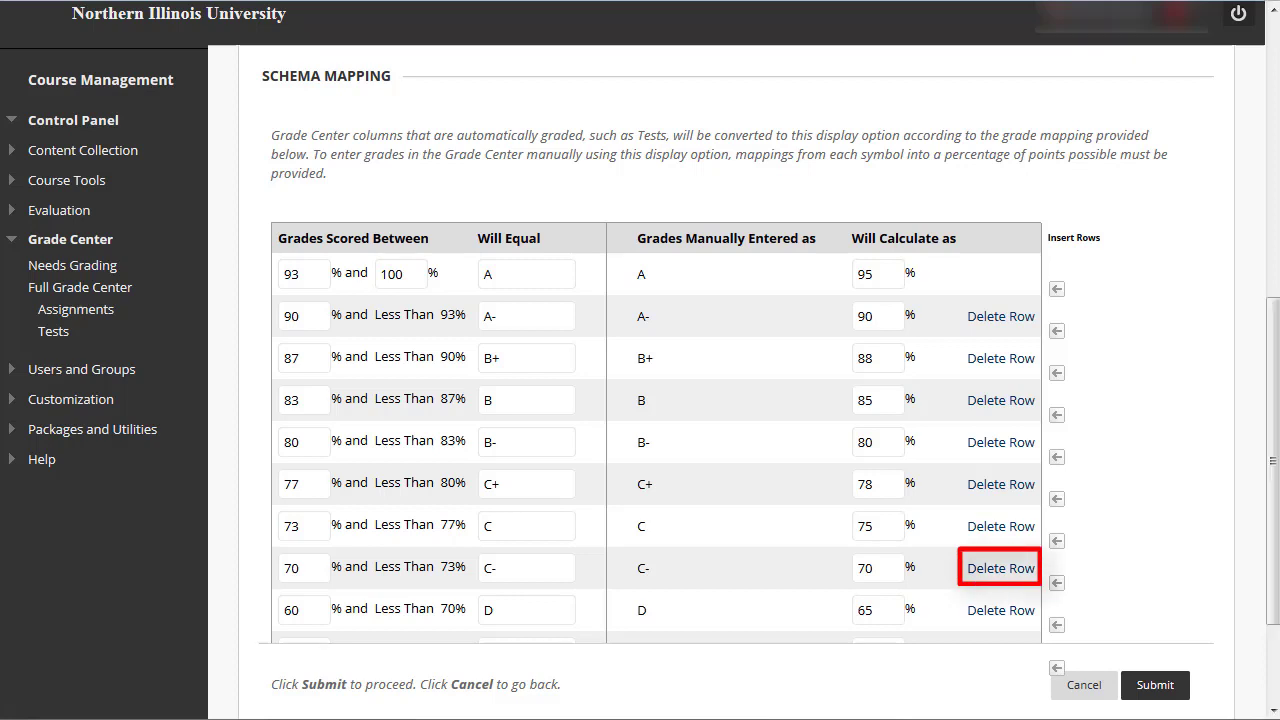
Step: Delete the C- row from the Letter mapping so D spans 60–73%
left_click(990, 570)
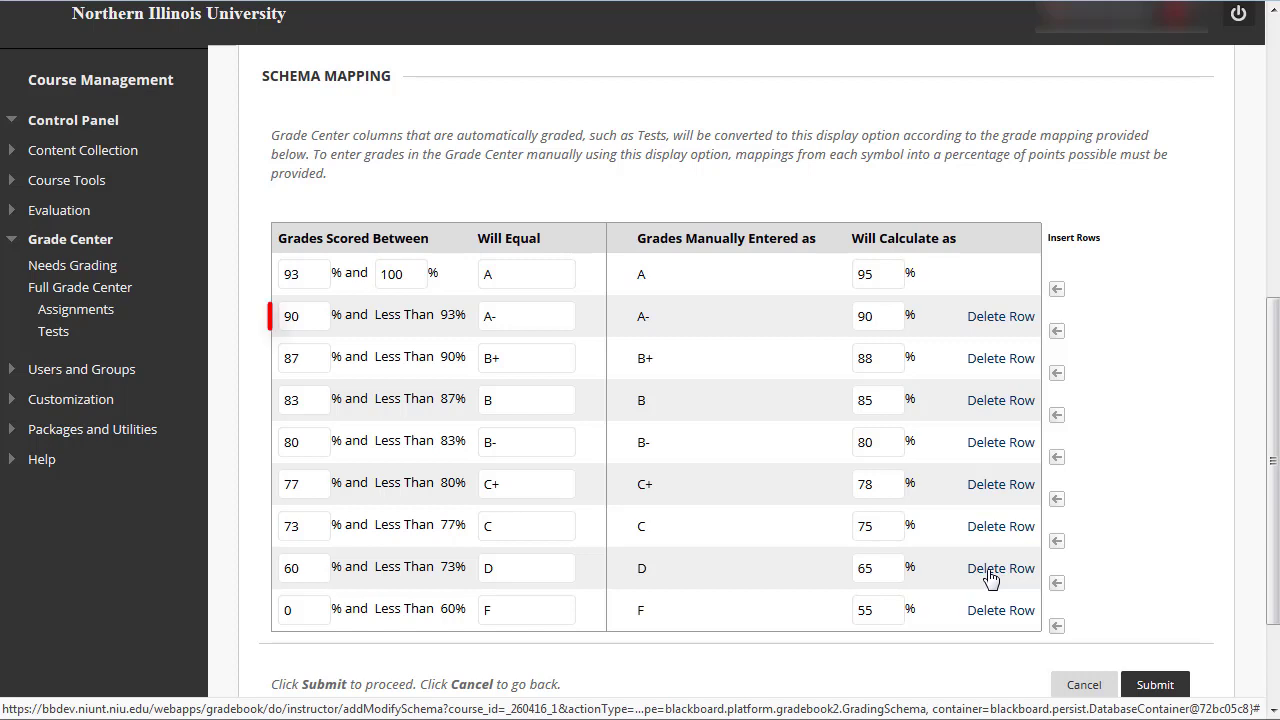
Step: Lower the Letter cutoffs to 89.5, 86.5, 82.5, 79.5, 76.5, 72.5, 59.5 and save
double_click(308, 317)
type("89.")
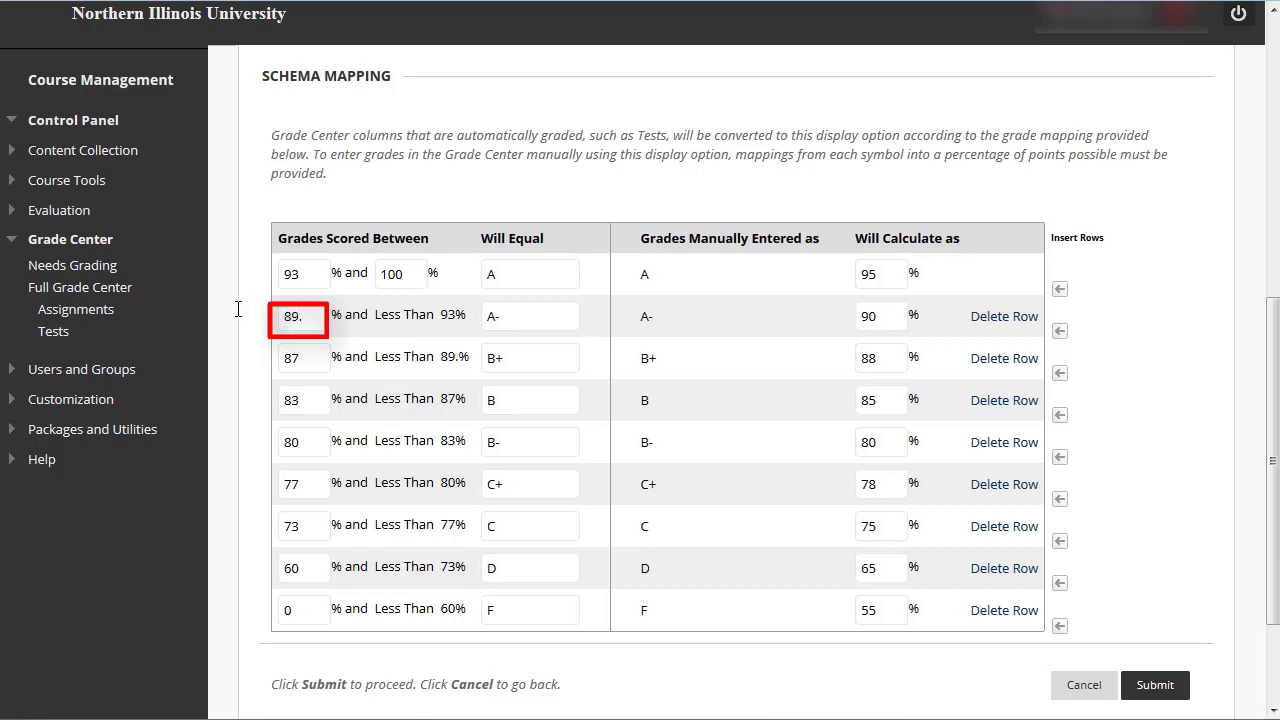
type("5")
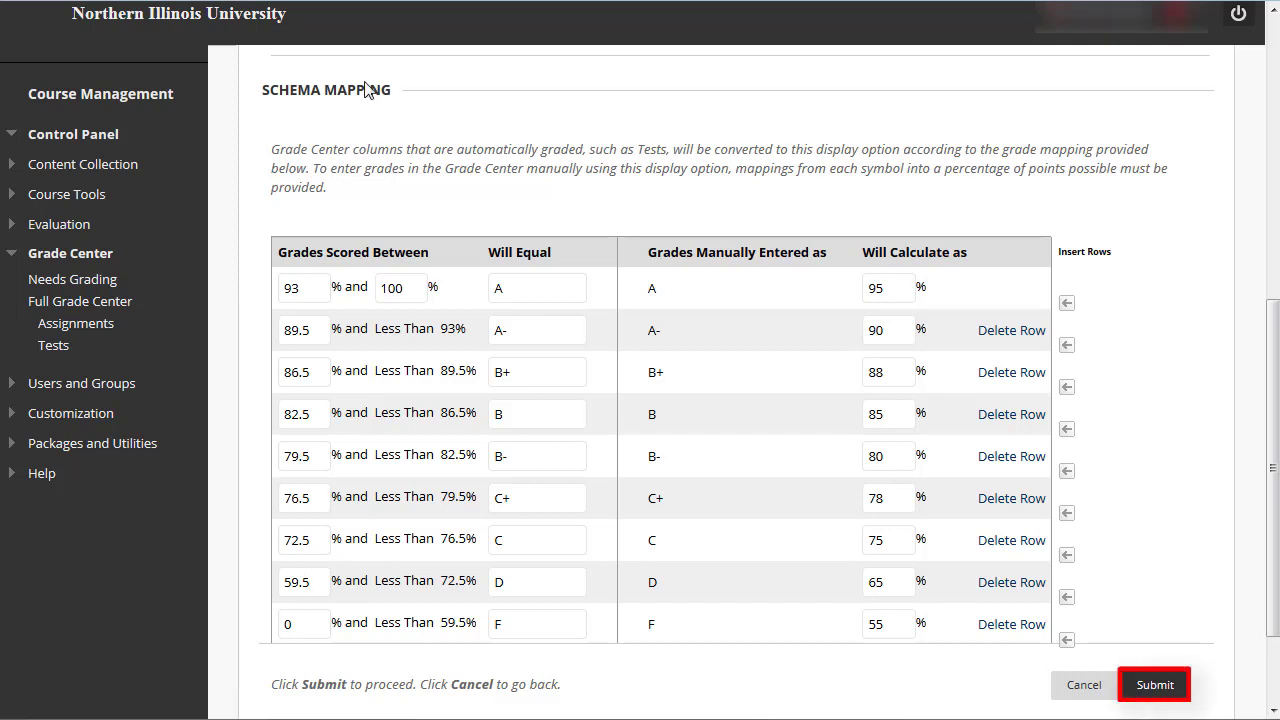
left_click(1156, 685)
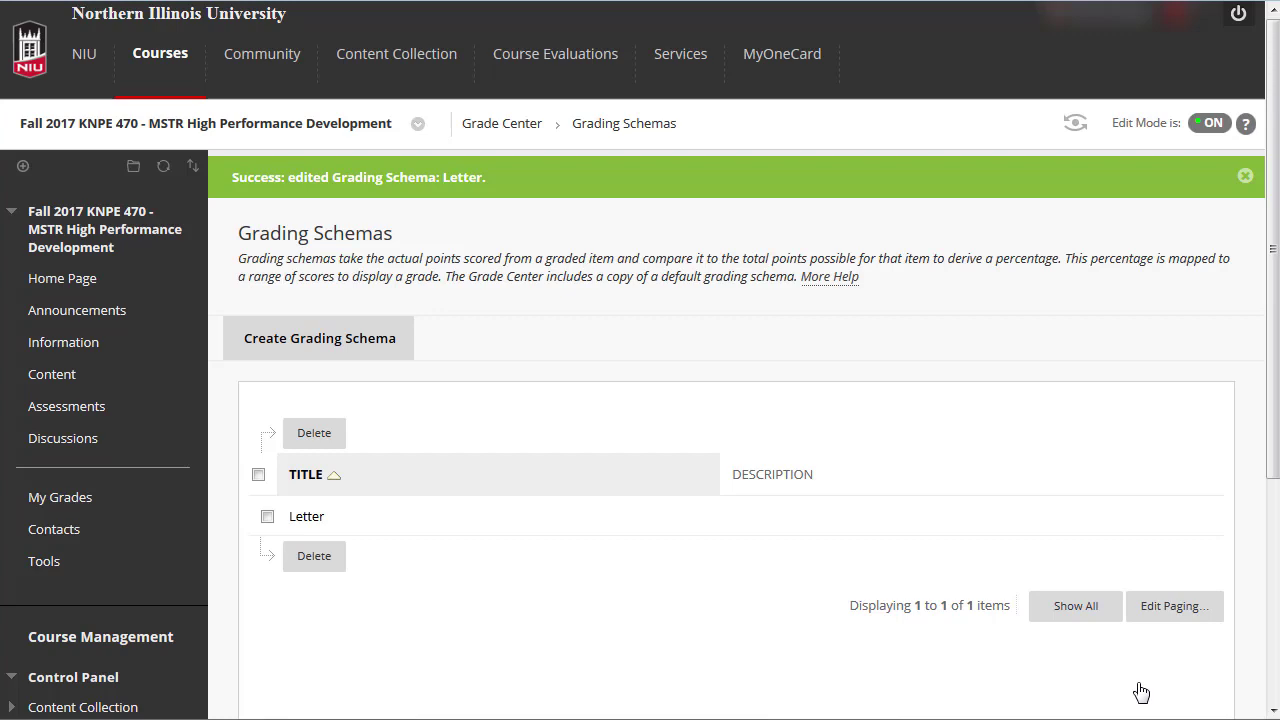
scroll(1276, 438, "down", 2)
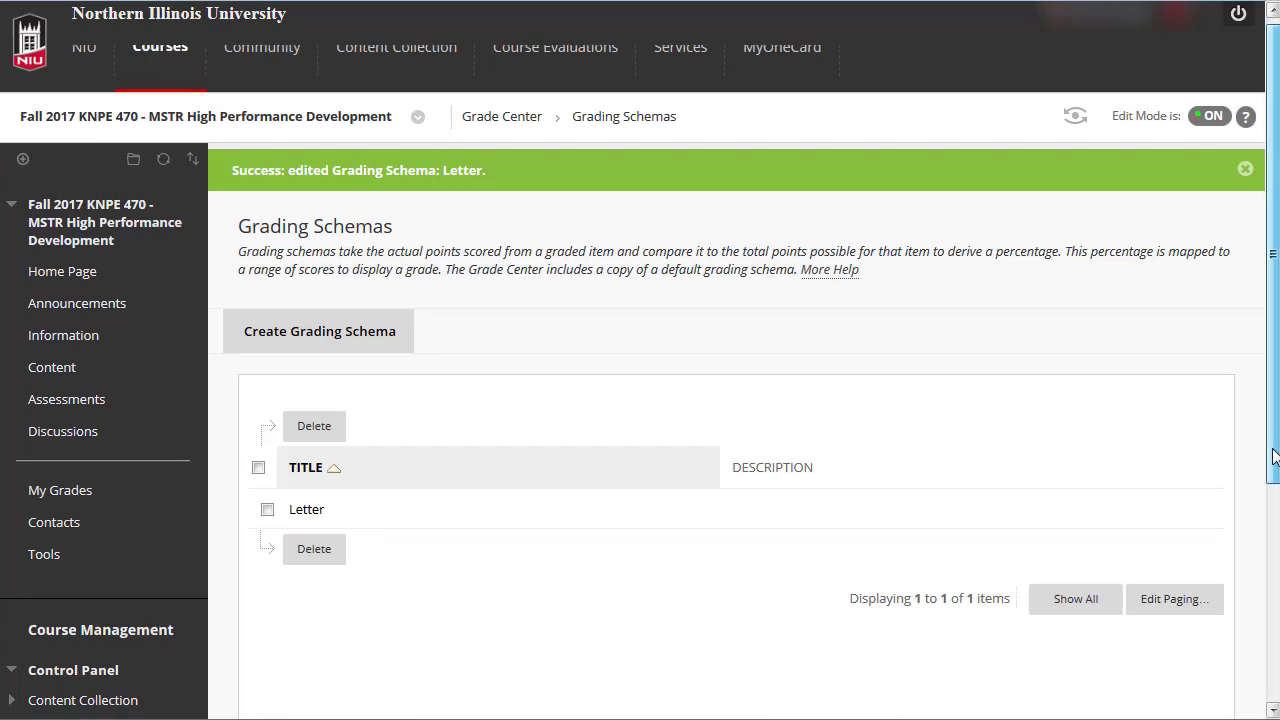
left_click(1178, 523)
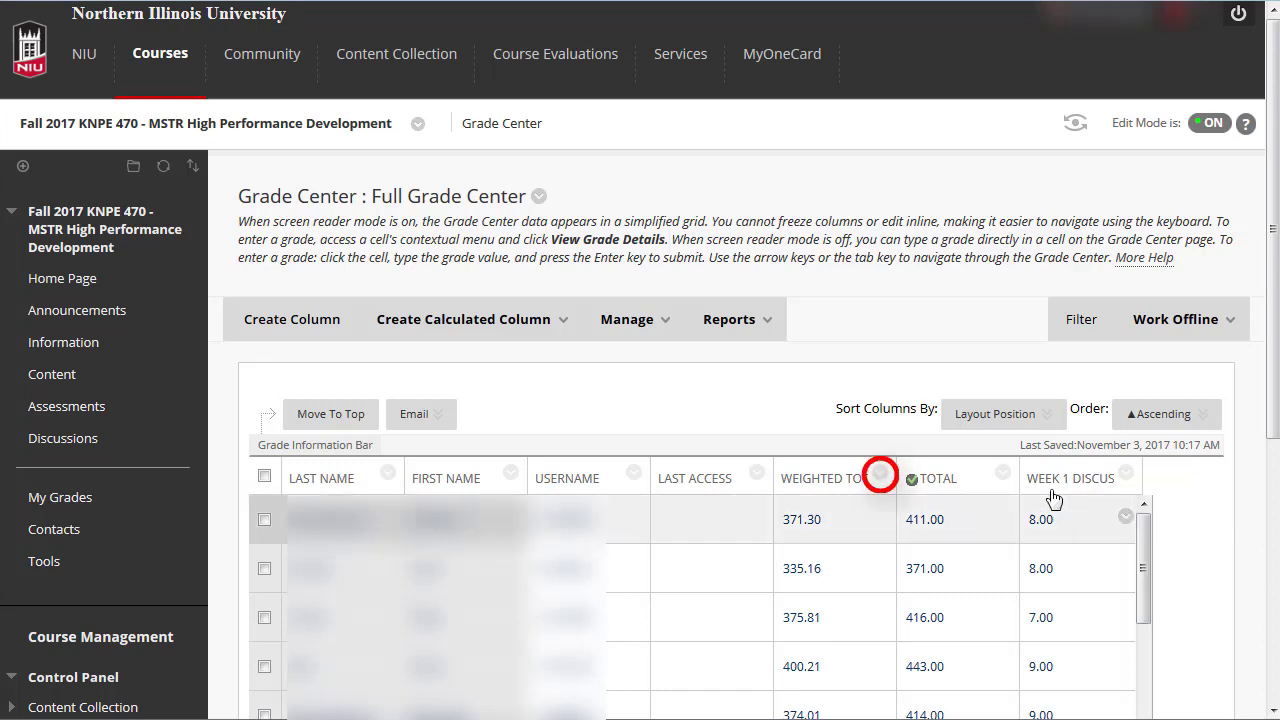
Step: Open Edit Column Information for the Weighted Total column
left_click(880, 476)
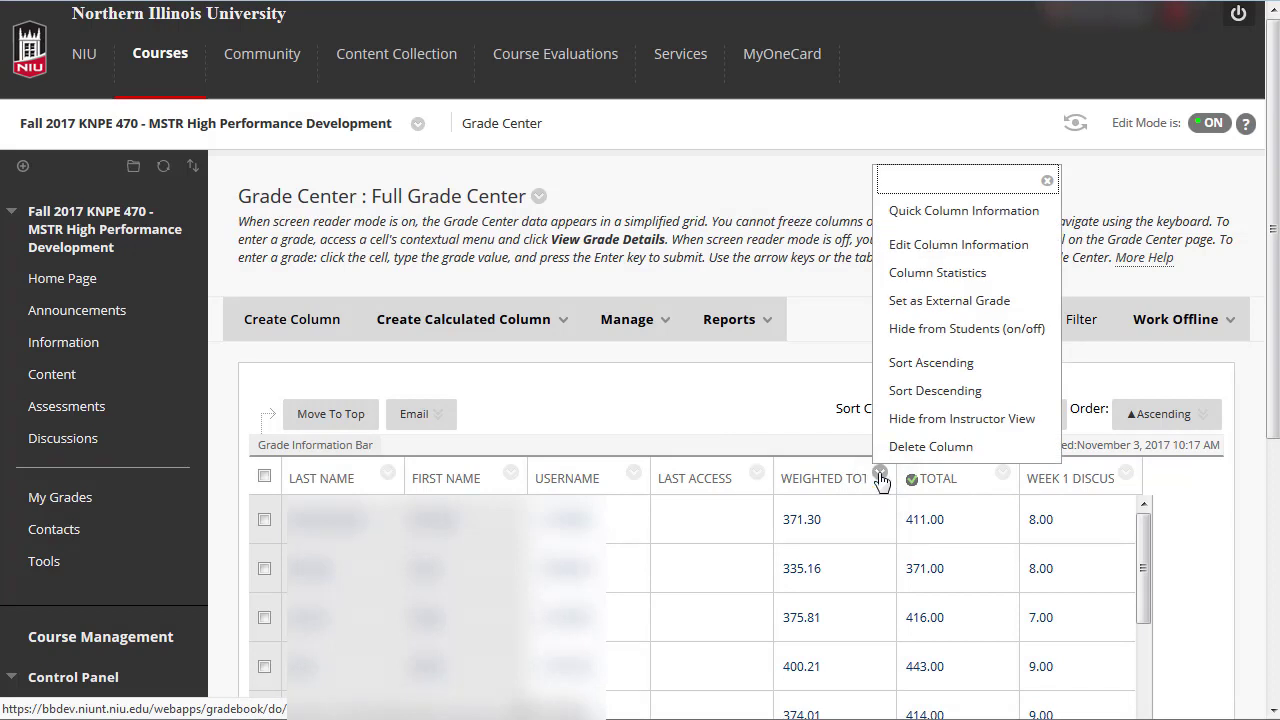
left_click(1032, 248)
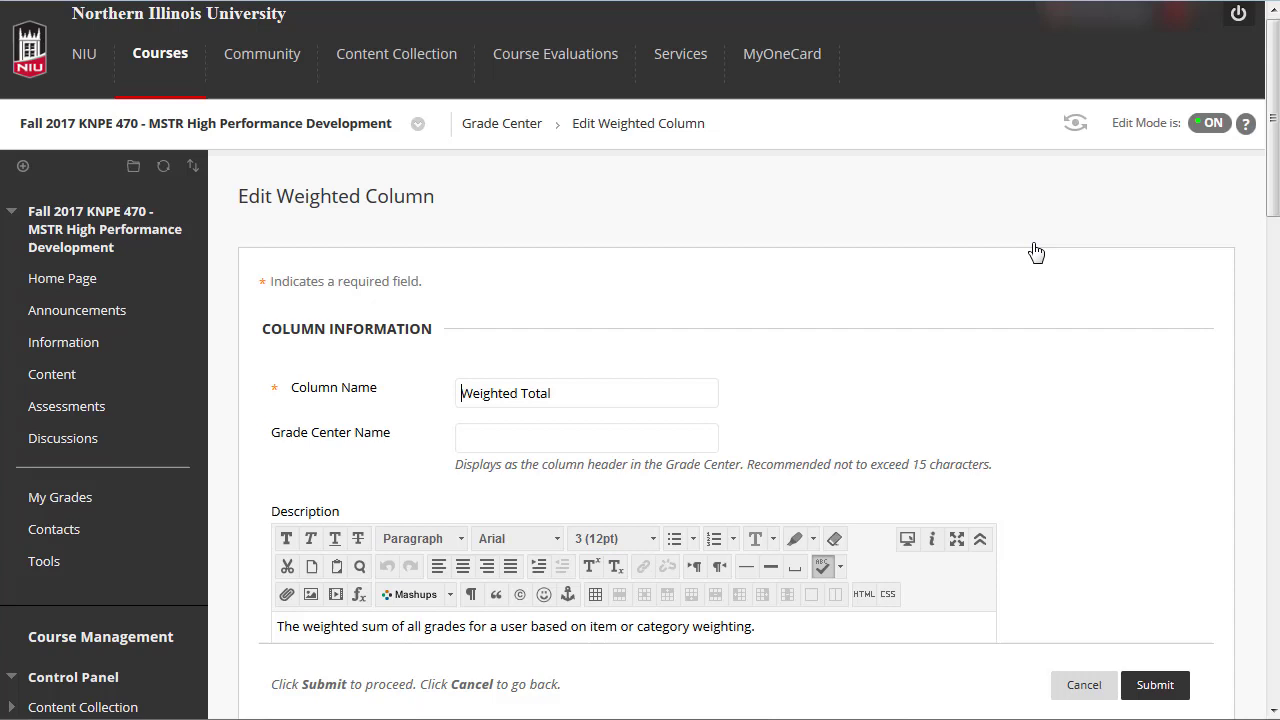
Step: Set the Weighted Total column's Primary Display to Letter and save it
left_click_drag(1274, 190, 1274, 360)
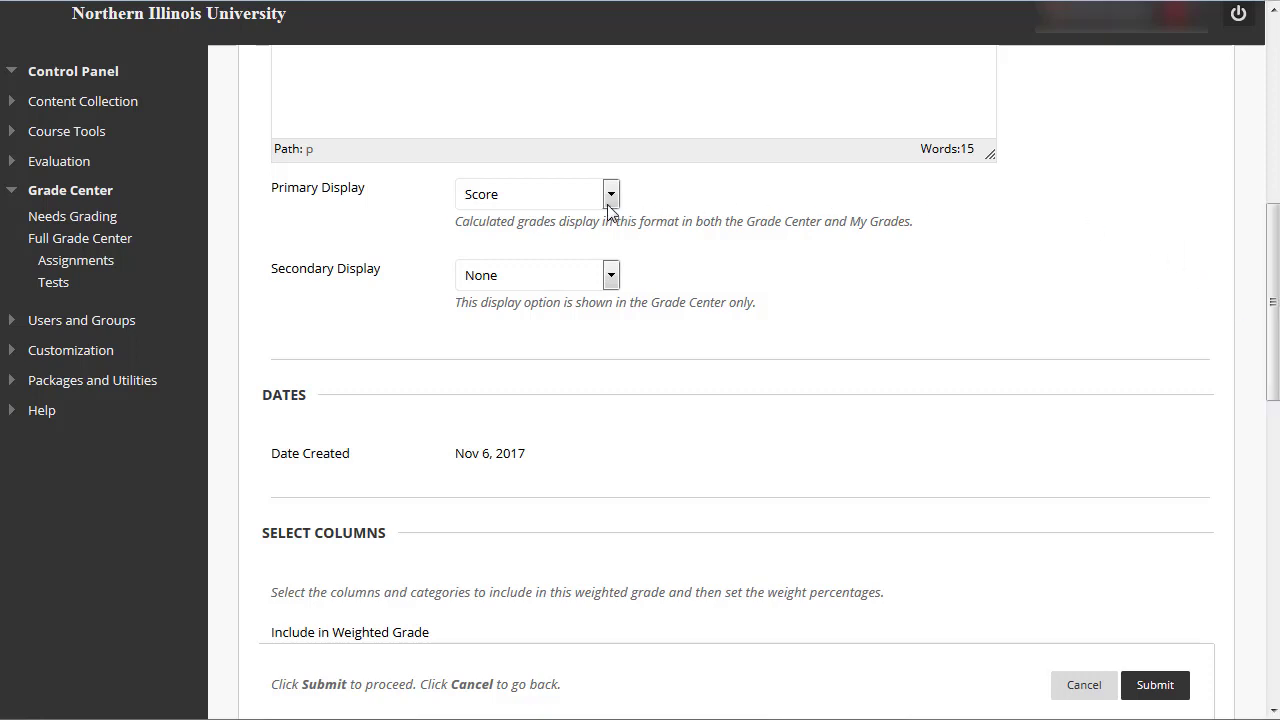
left_click(607, 201)
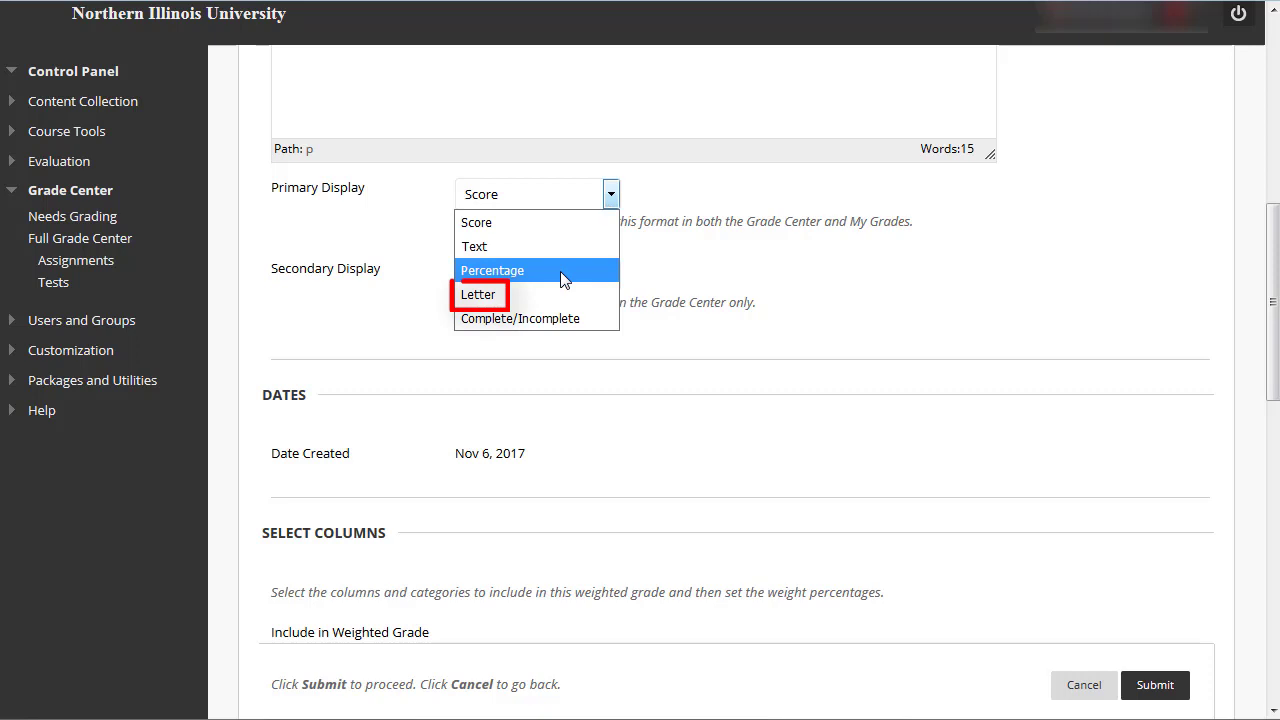
left_click(556, 297)
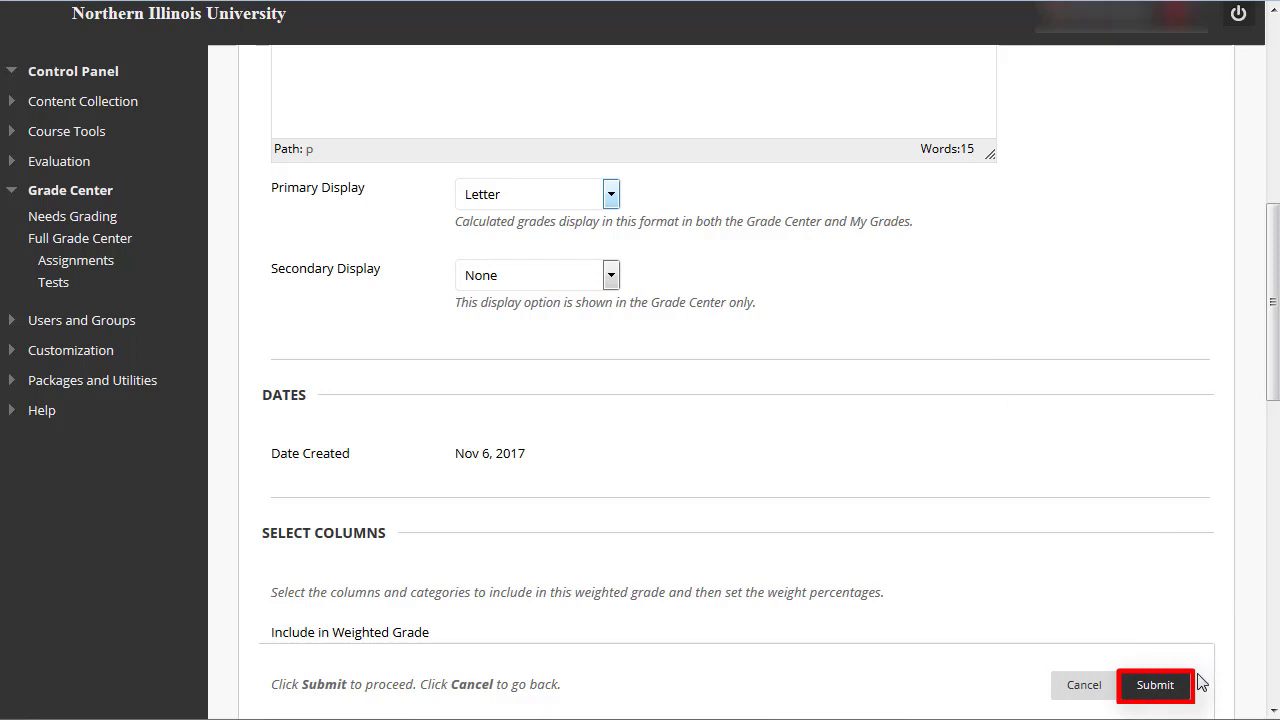
left_click(1166, 686)
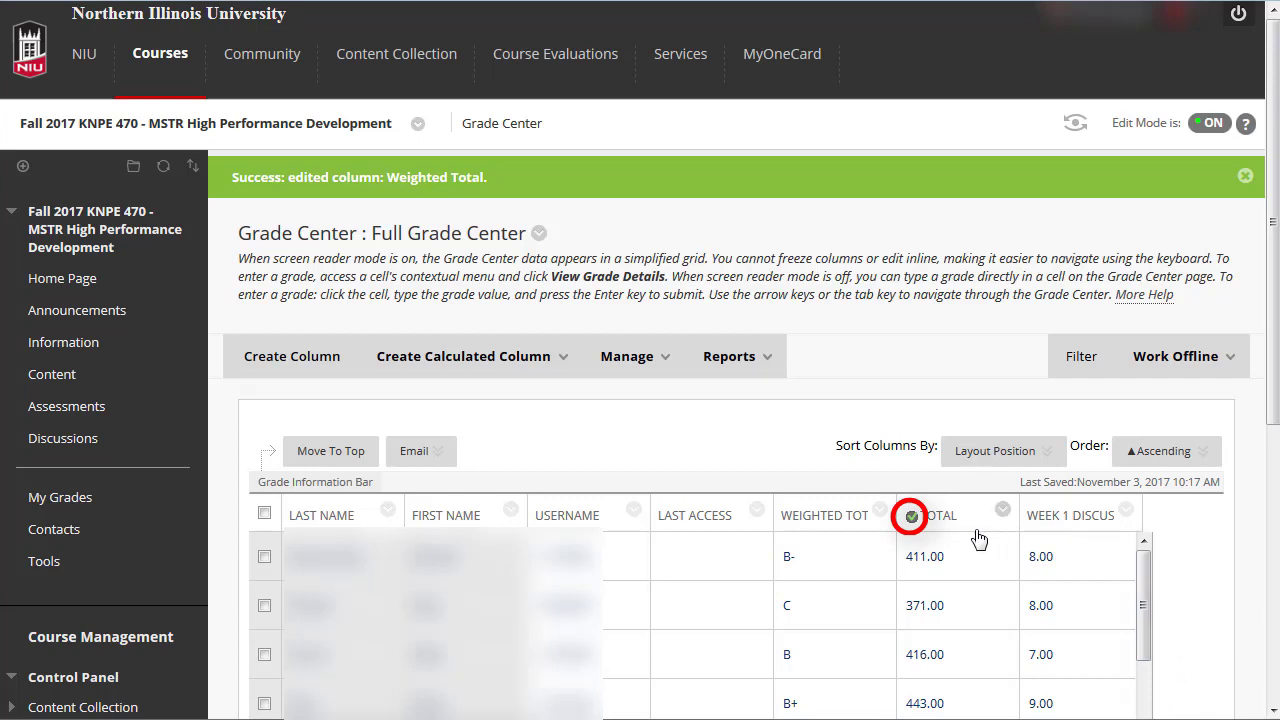
mouse_move(912, 517)
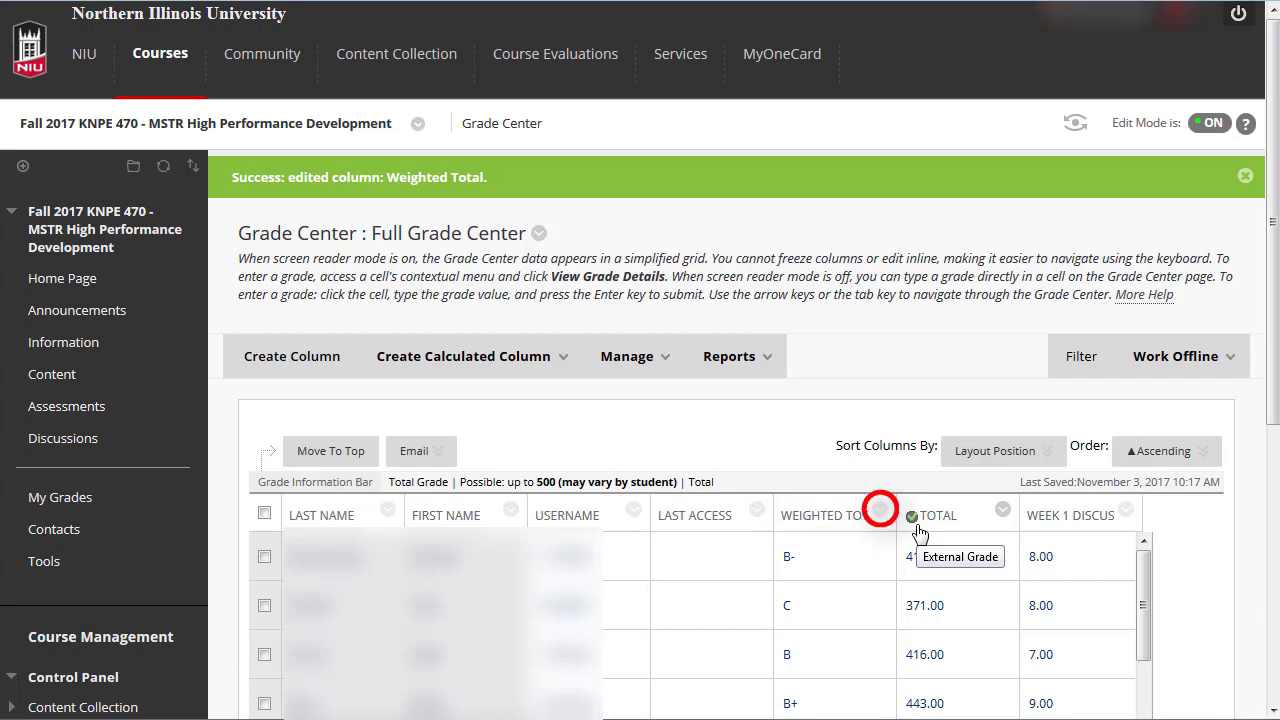
Step: Set the Weighted Total column as the external grade in place of Total
left_click(880, 512)
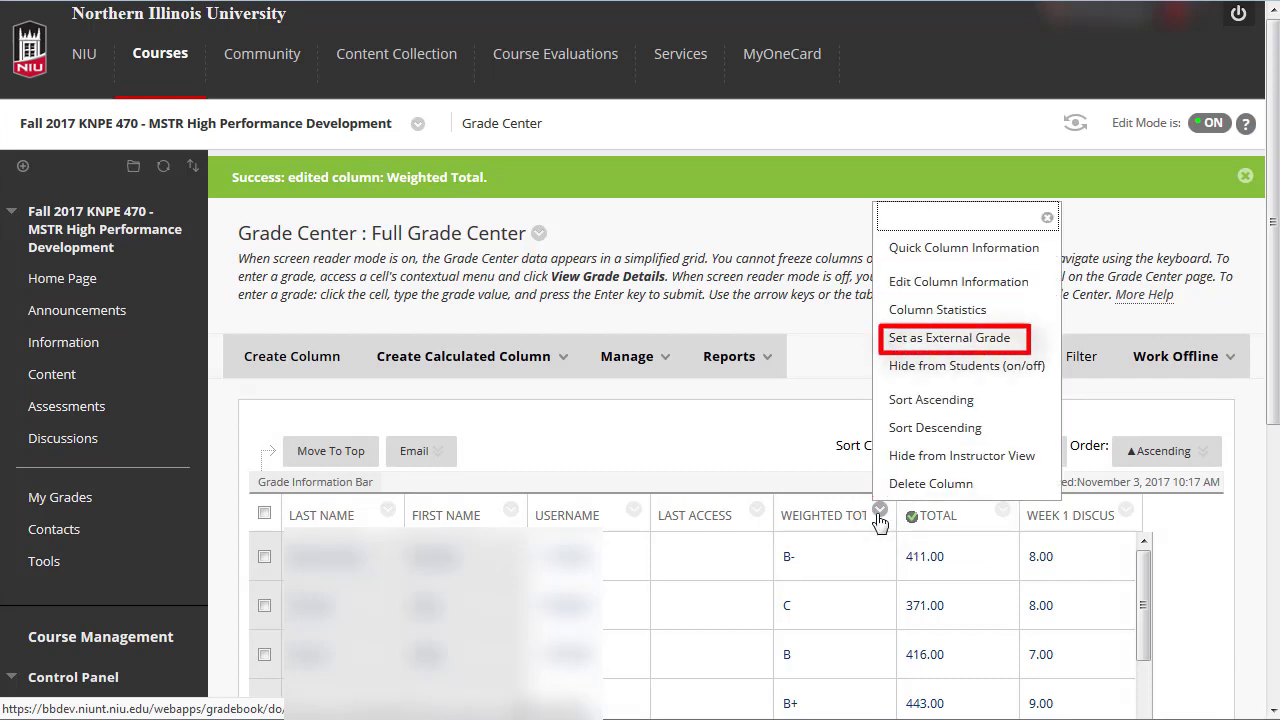
left_click(1016, 341)
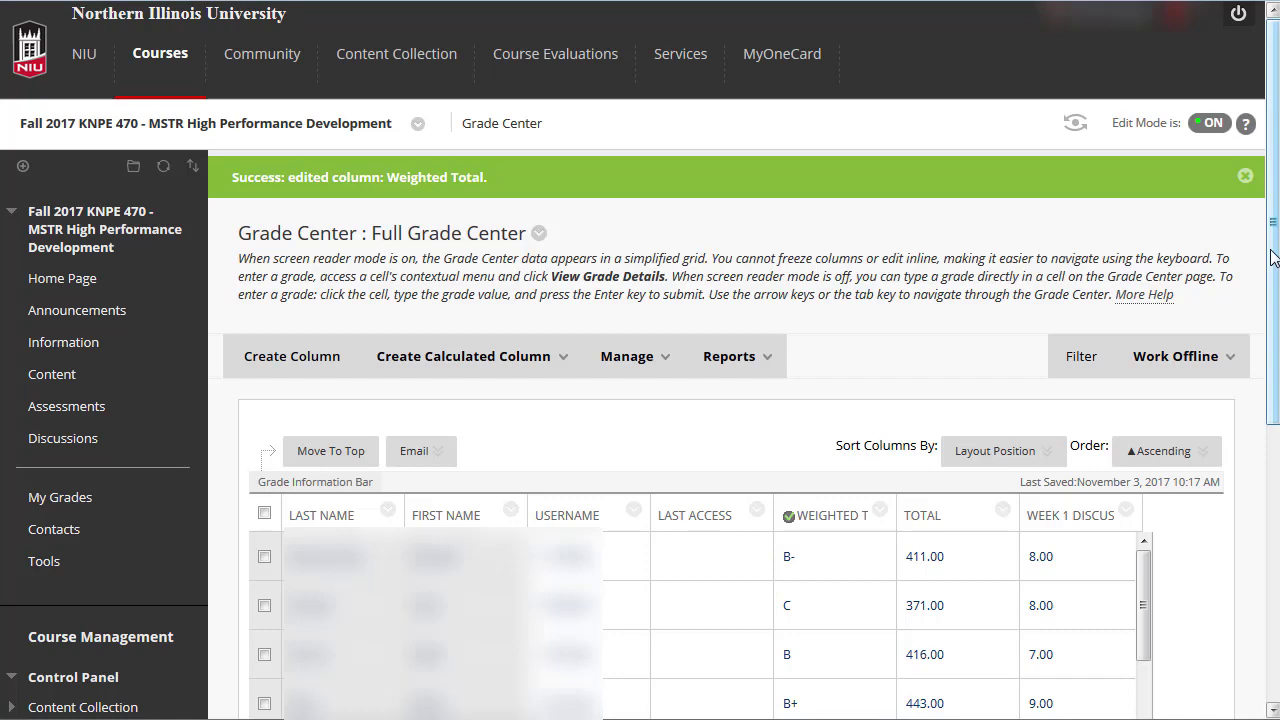
Step: Open Grade Submission under Control Panel > Course Tools
left_click_drag(1273, 257, 1275, 492)
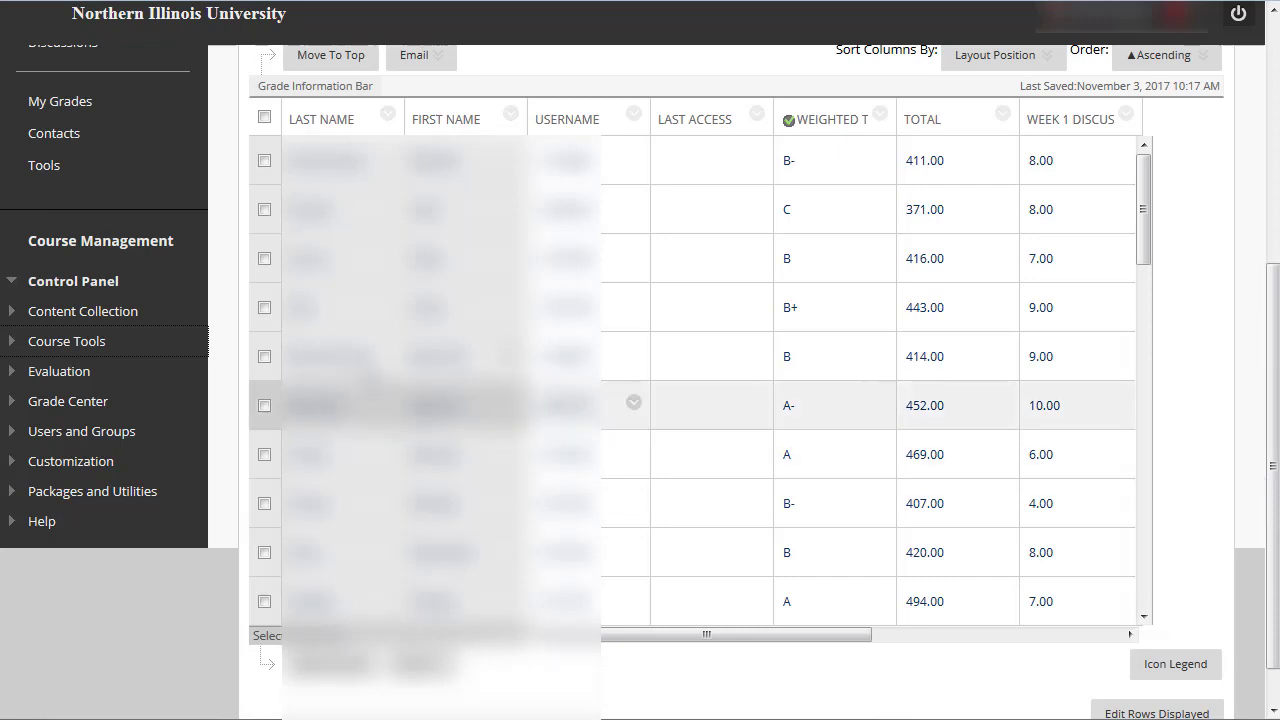
left_click(15, 350)
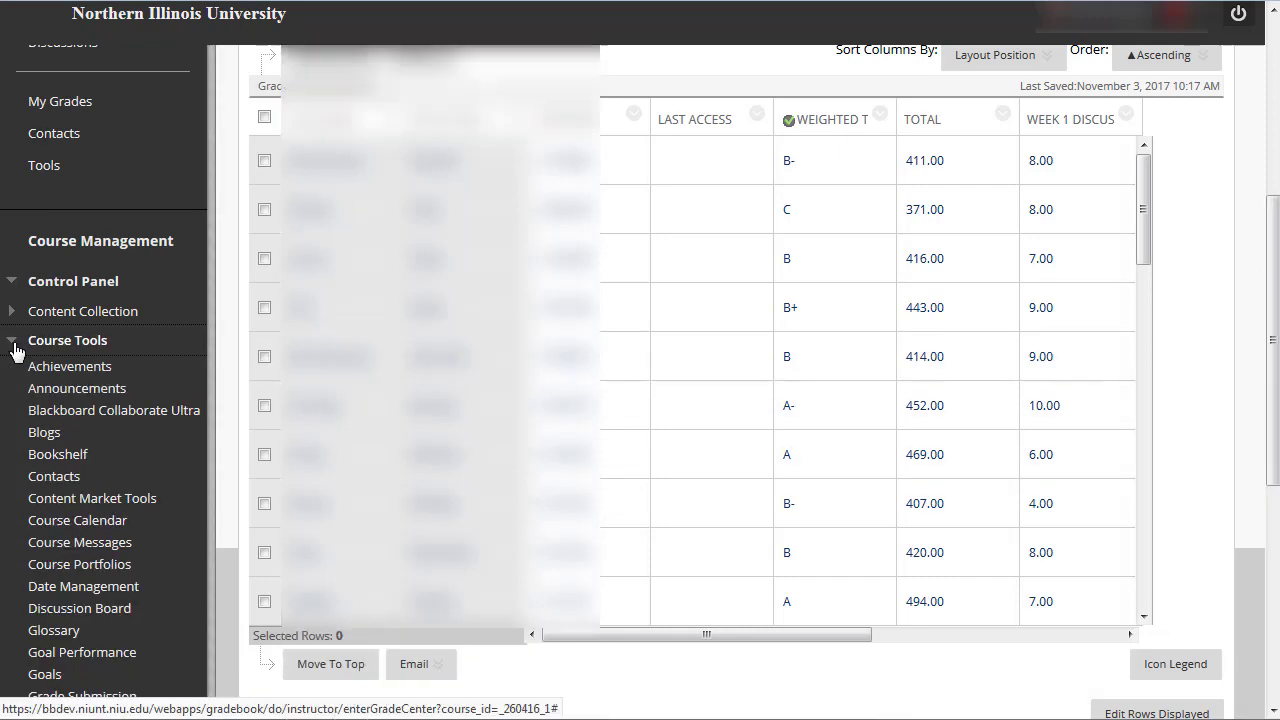
scroll(15, 352, "down", 3)
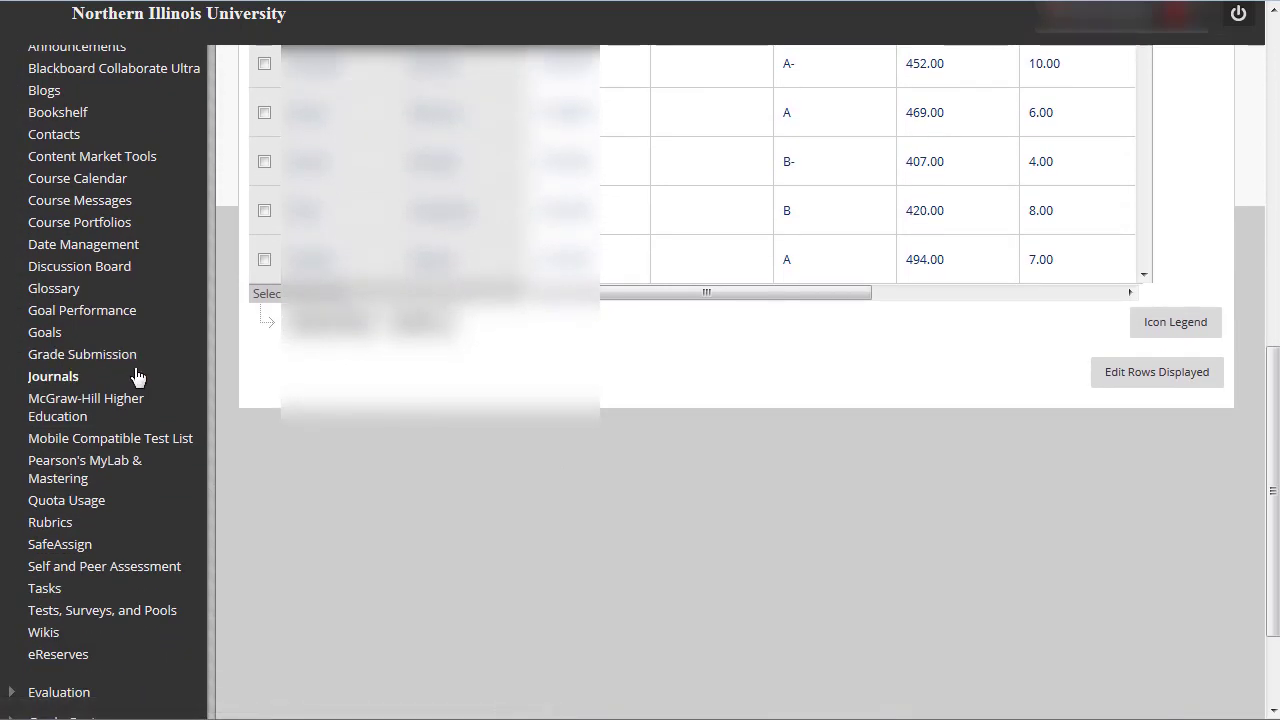
left_click(130, 371)
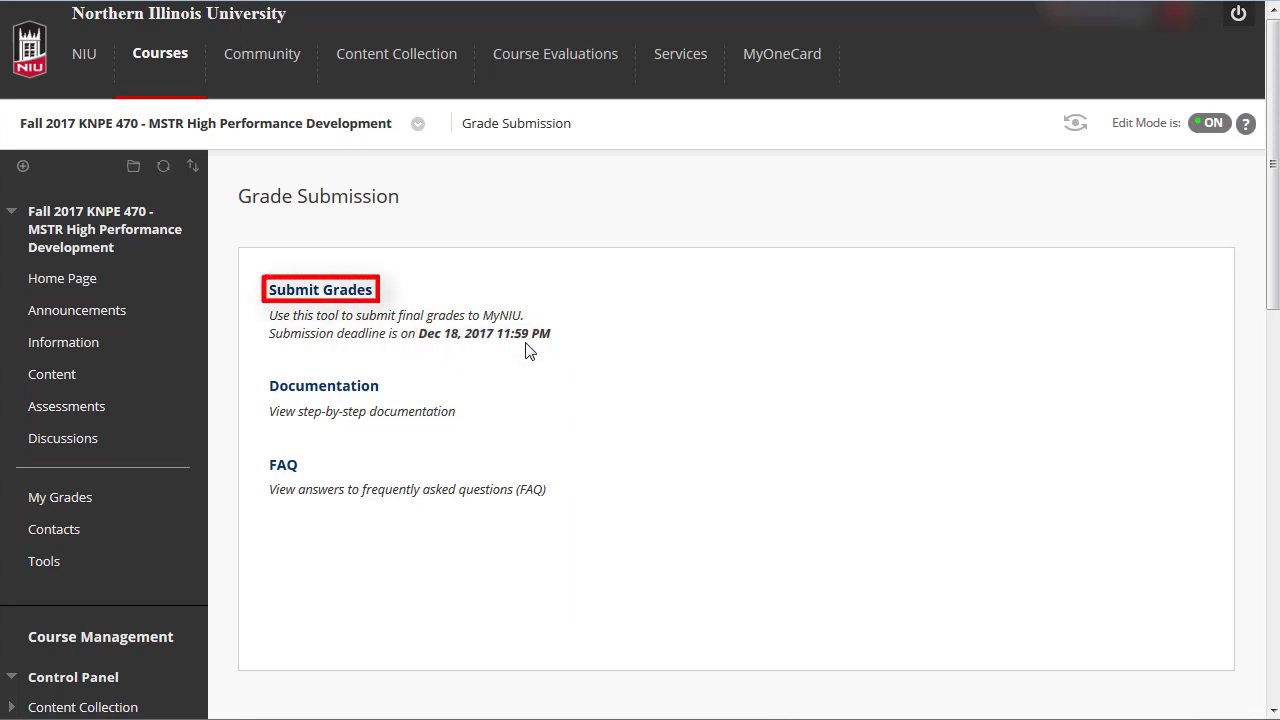
Step: Start Submit Grades to reach confirmation of combined sections KNPE 470-A and KNPE 472-1
left_click(326, 298)
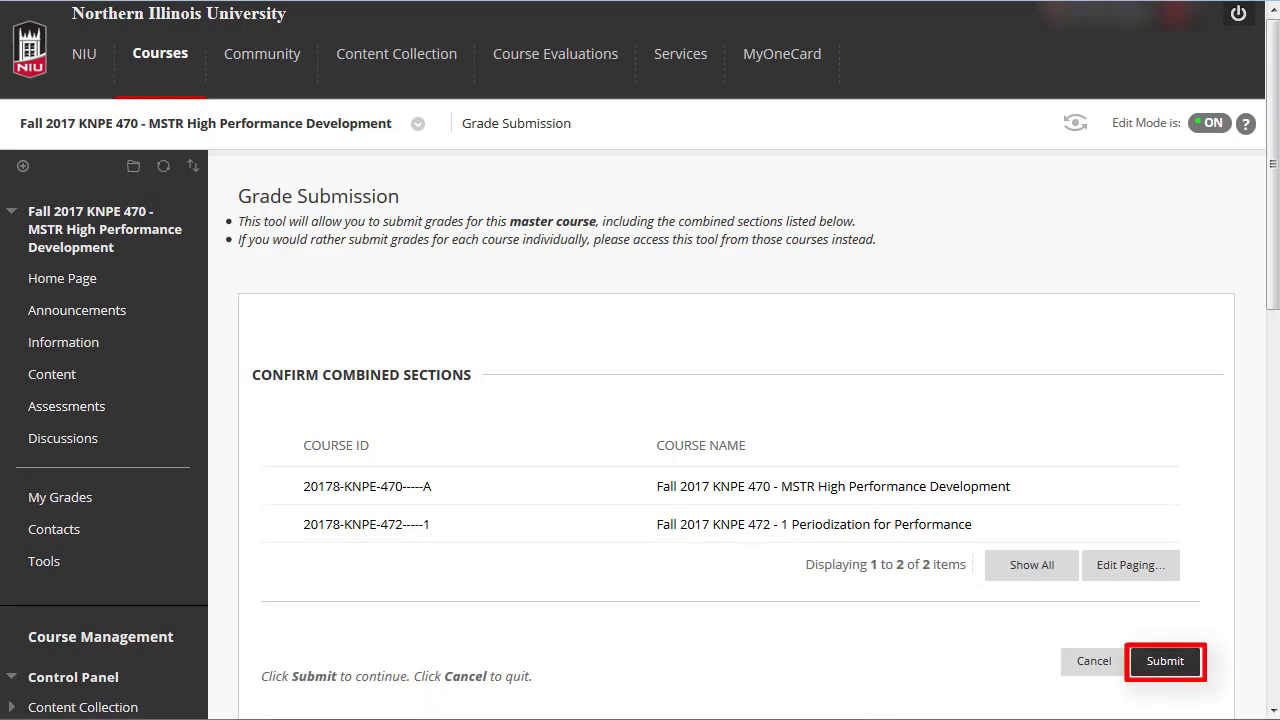
Step: Confirm both combined sections, then check each roster grade matches the Weighted Total, leaving the F unchanged
left_click(1162, 664)
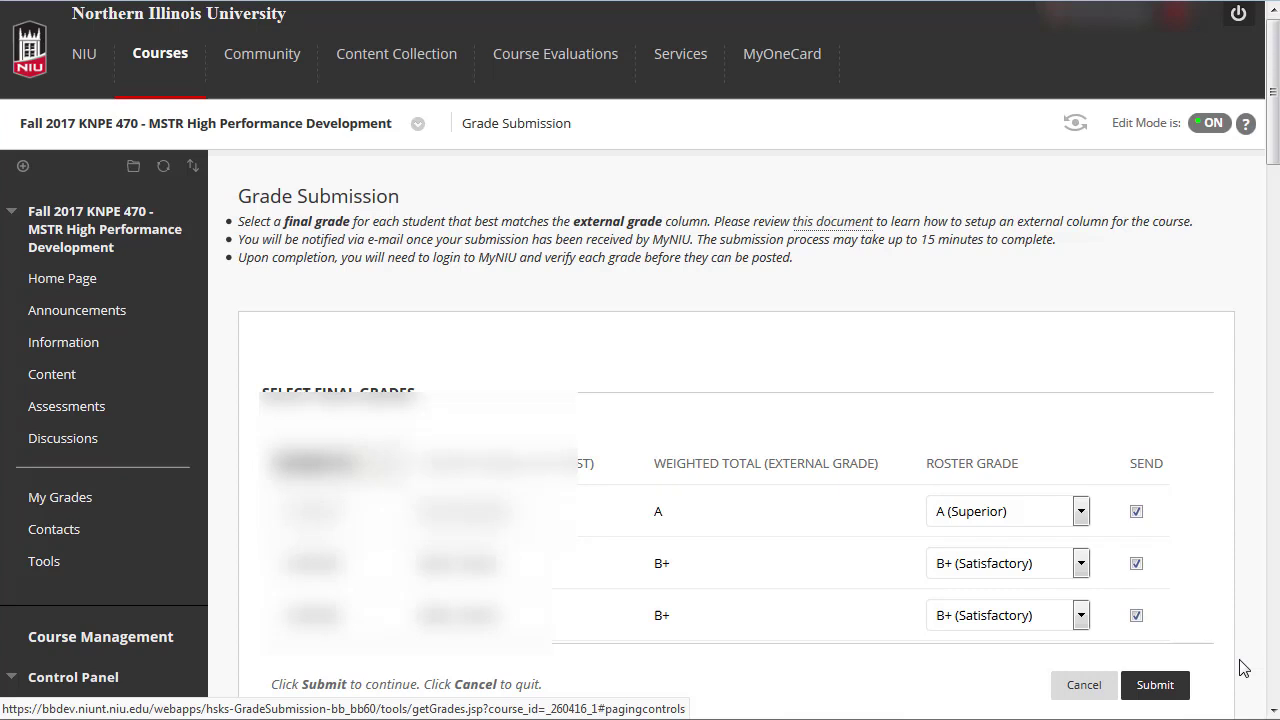
scroll(1243, 668, "down", 1)
scroll(1068, 540, "down", 2)
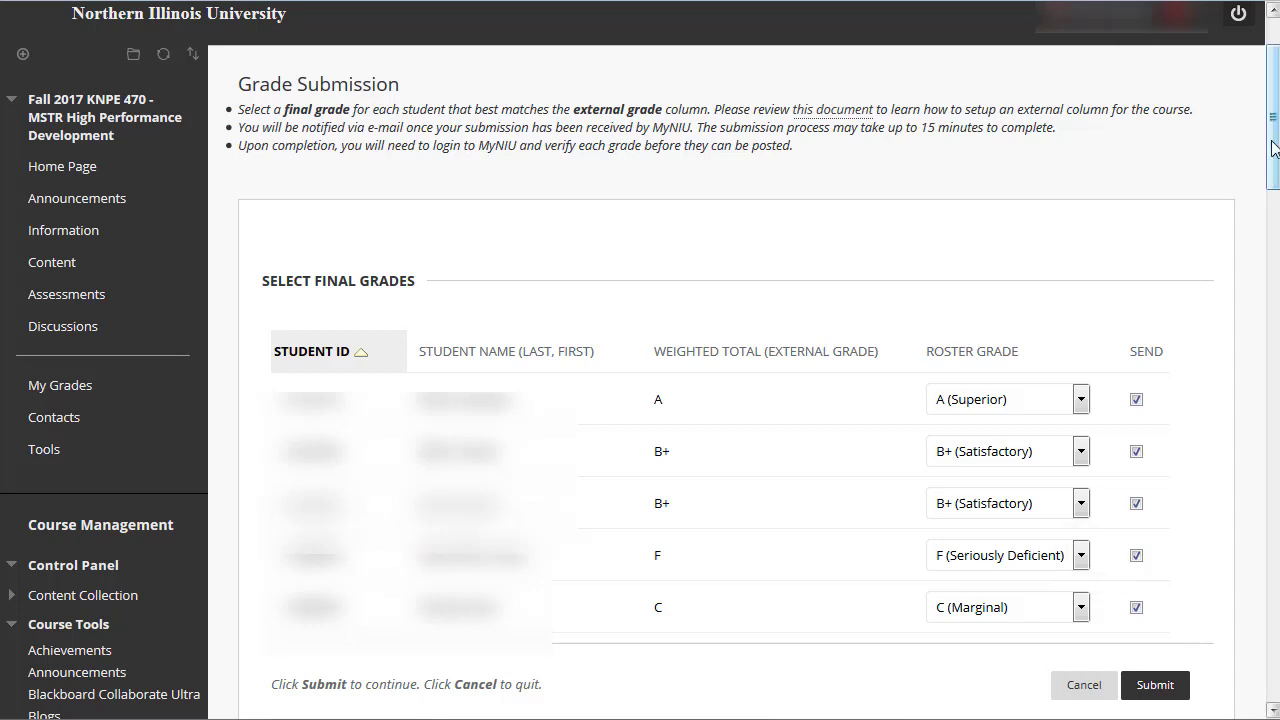
left_click(1082, 556)
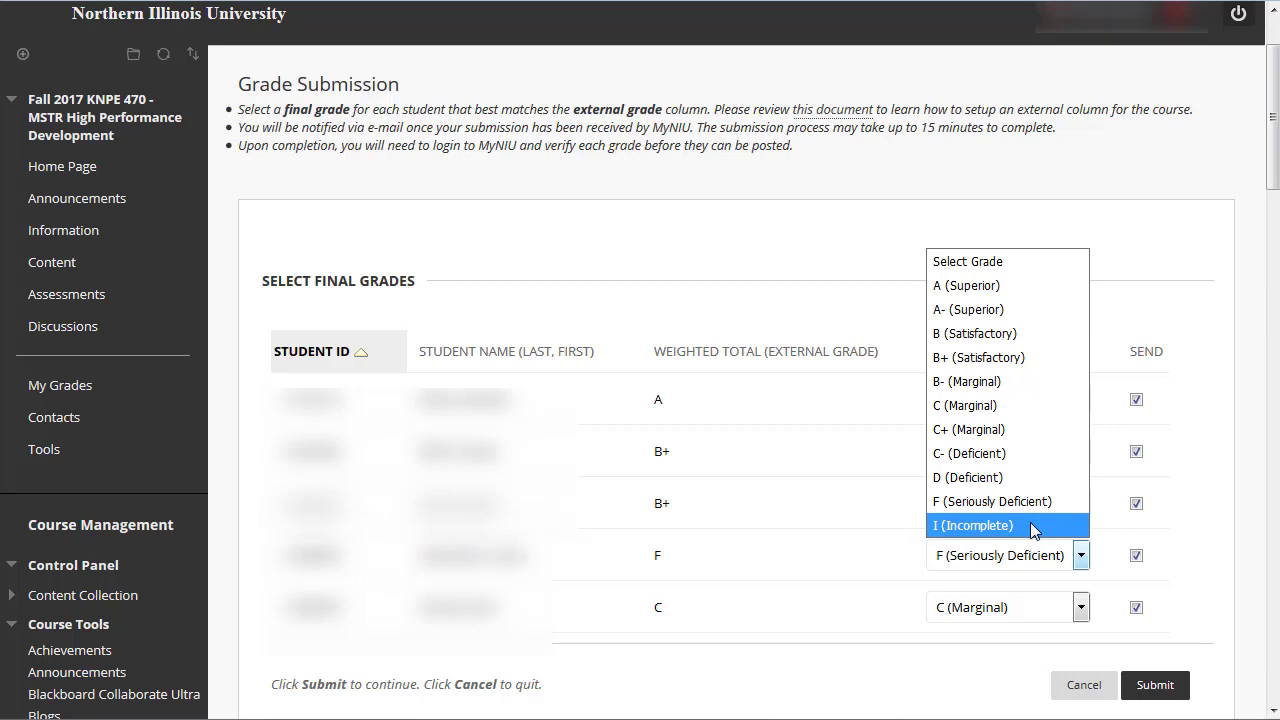
key("Escape")
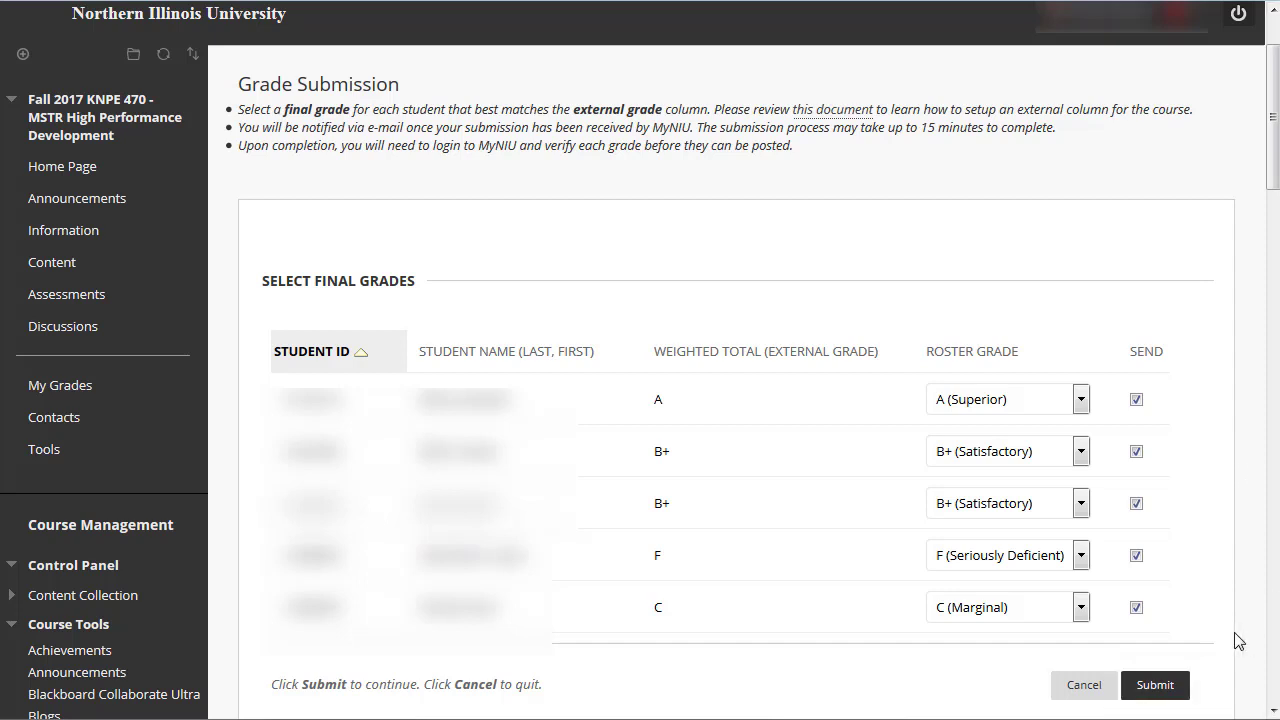
Step: Submit the selected final roster grades to MyNIU
left_click(1160, 690)
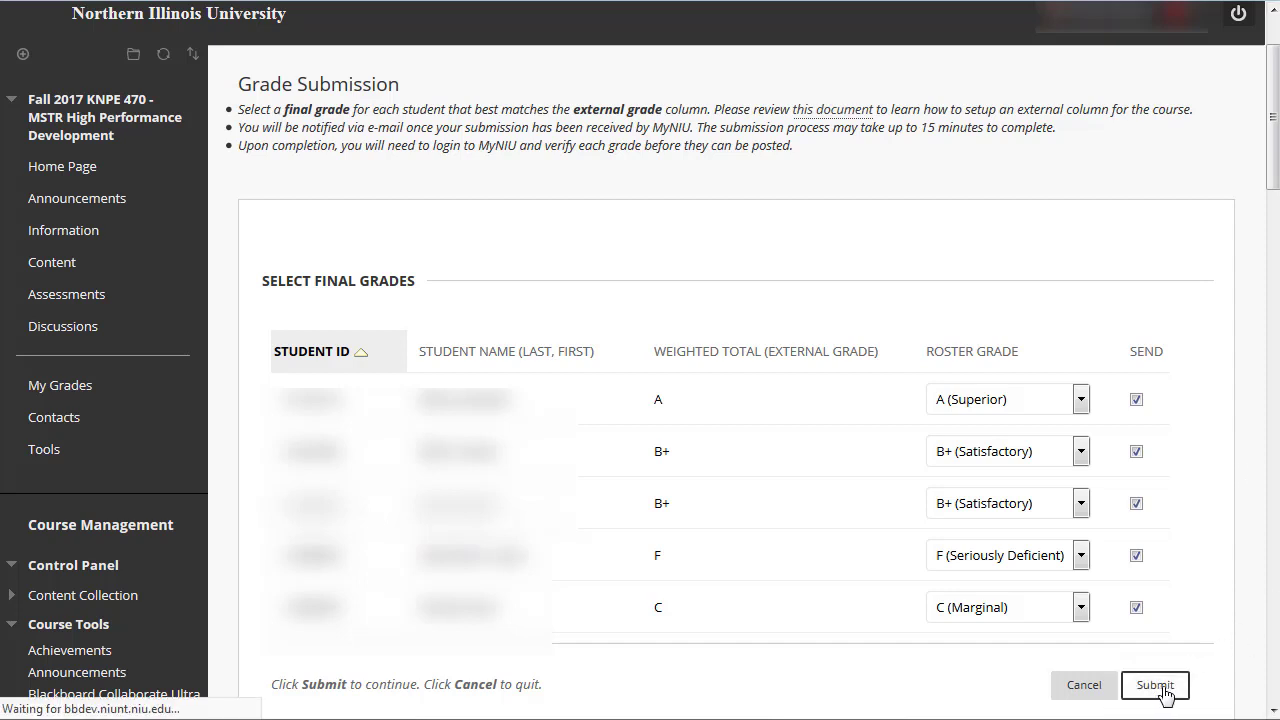